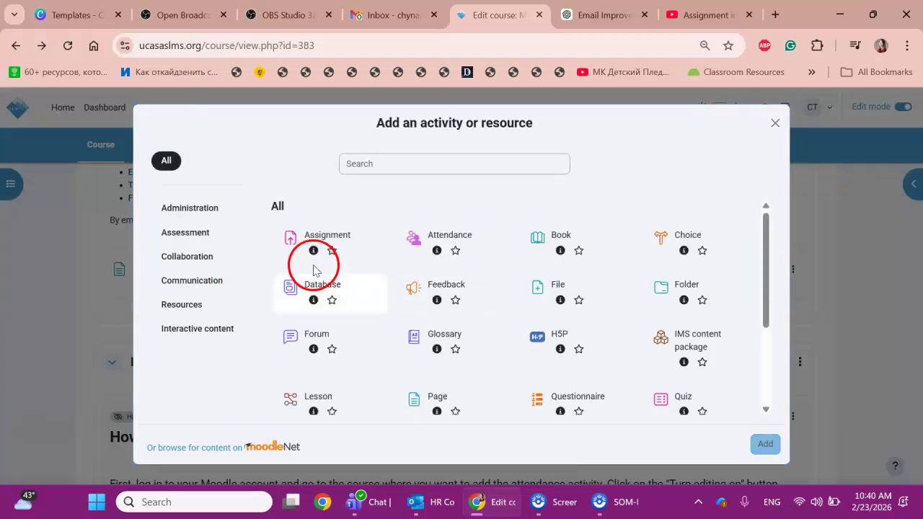
- Add an Assignment activity to the course section and enter "Name" as the assignment name
left_click(303, 241)
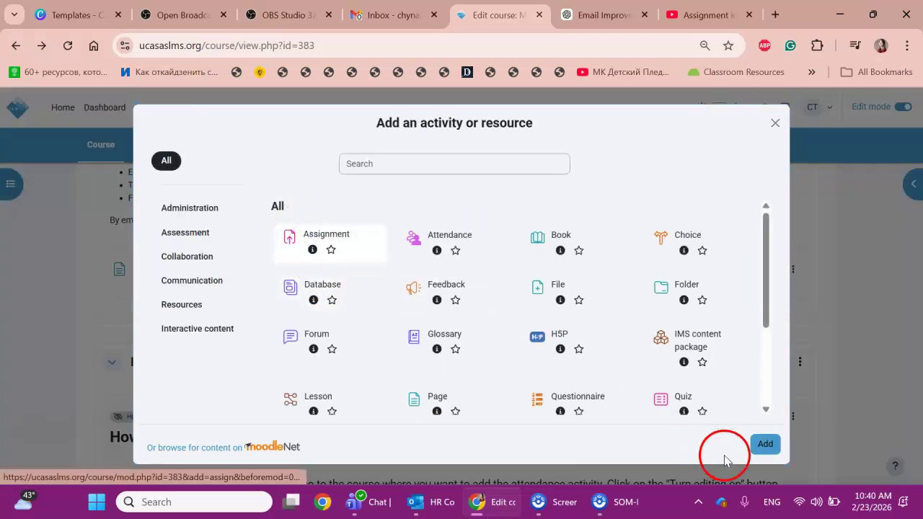
left_click(766, 444)
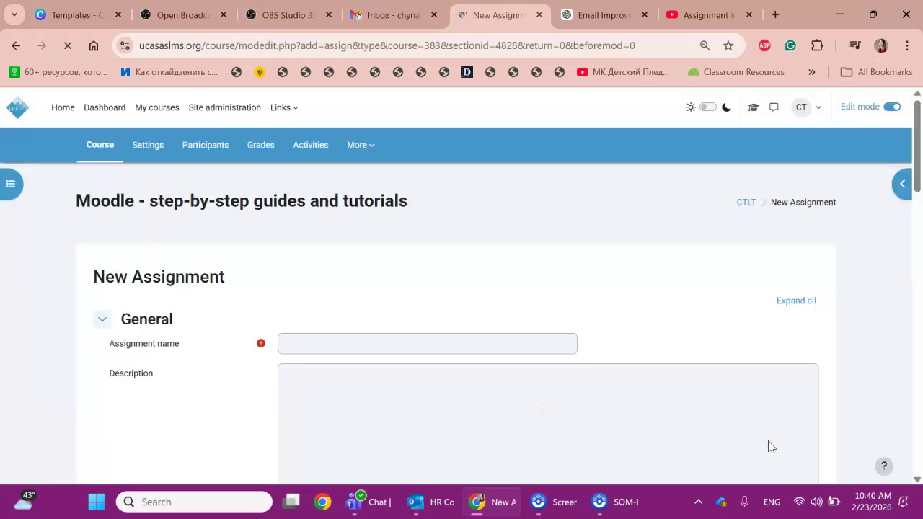
left_click(493, 349)
type("Name")
- View the image and multimedia insert dialogs of the Description editor, closing each without inserting anything
scroll(484, 336, "down", 2)
left_click(392, 337)
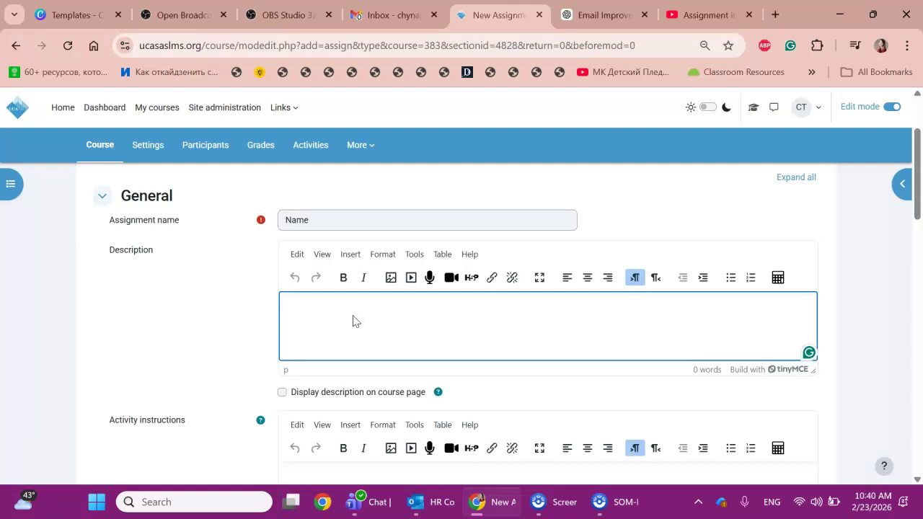
left_click(390, 280)
left_click(675, 119)
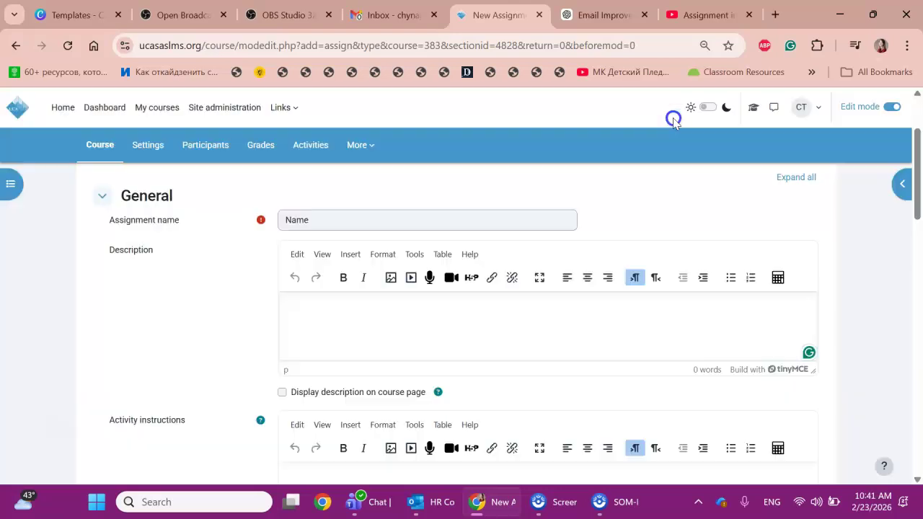
left_click(412, 282)
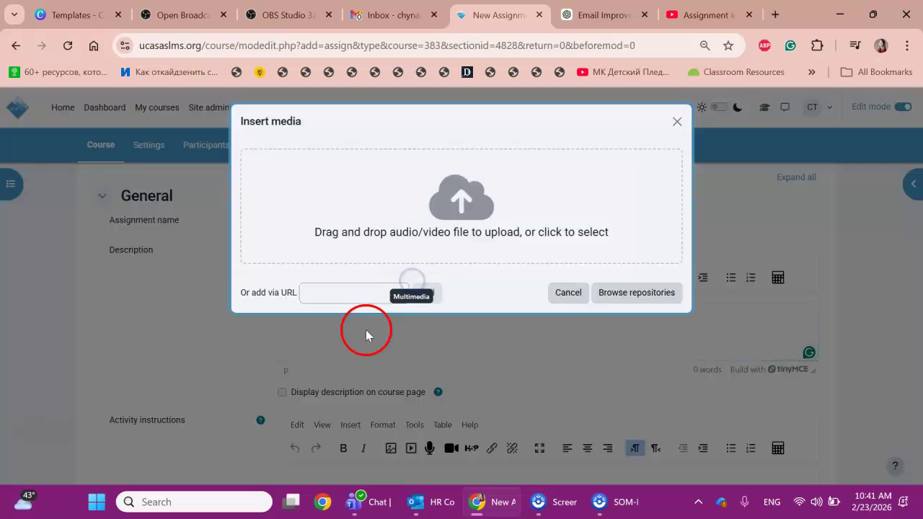
left_click(677, 123)
- View the file upload option for Additional files in the file picker and close it without choosing a file
scroll(539, 301, "down", 2)
scroll(447, 346, "down", 2)
scroll(448, 346, "down", 1)
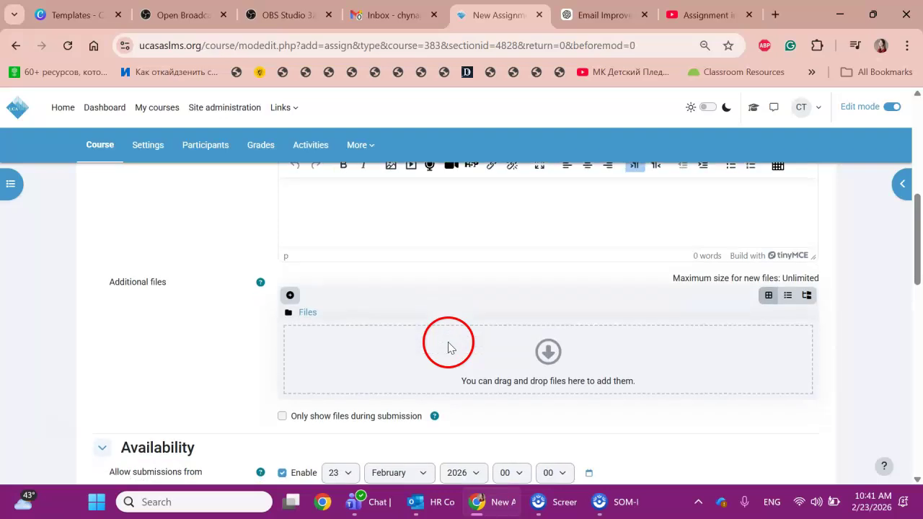
left_click(292, 295)
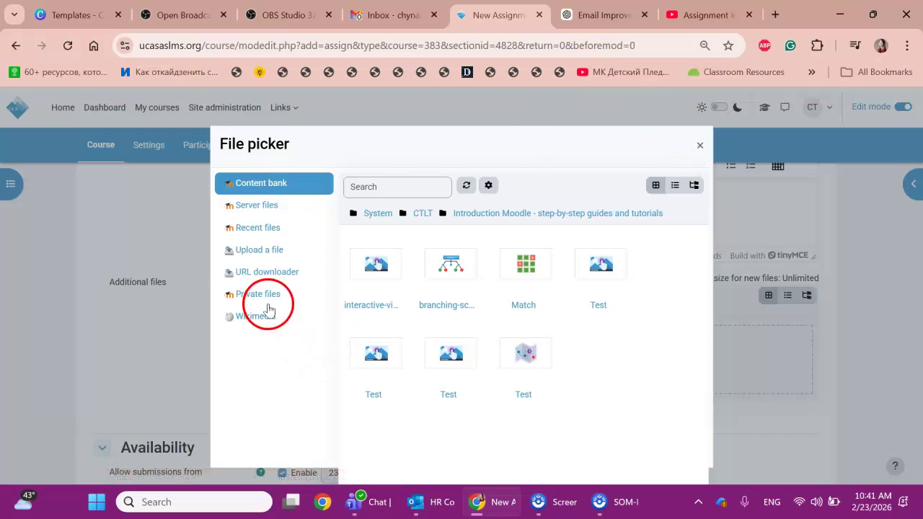
left_click(261, 250)
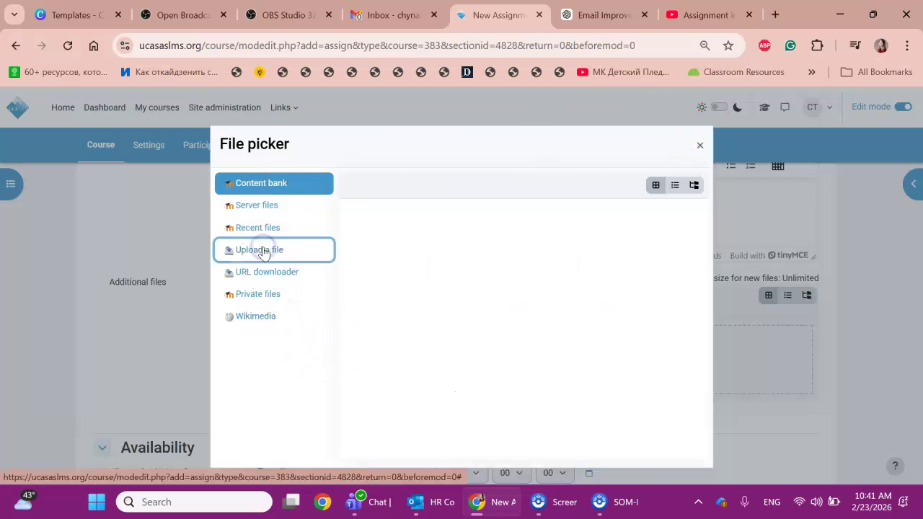
left_click(365, 251)
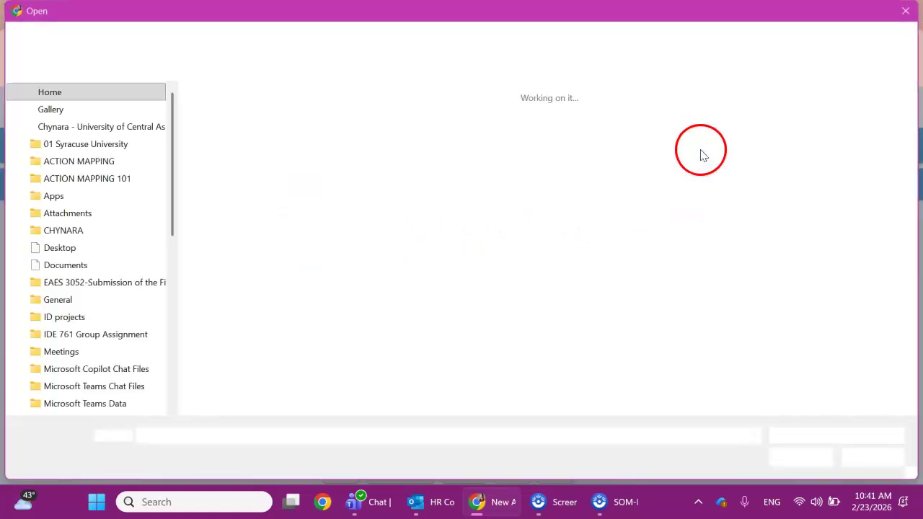
left_click(906, 11)
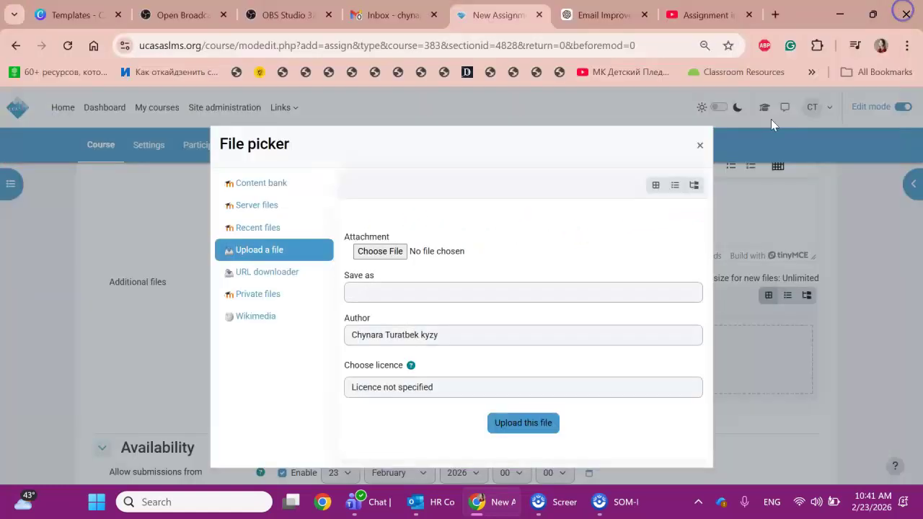
left_click(696, 154)
left_click(455, 326)
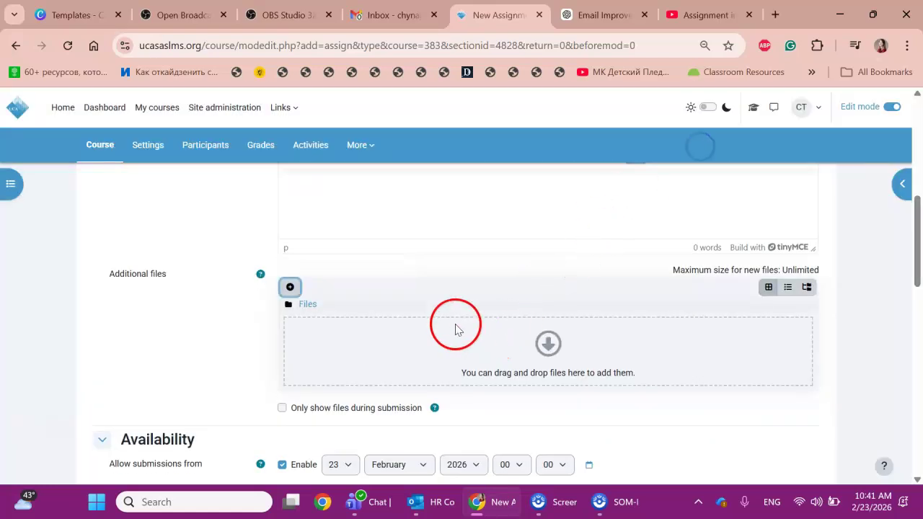
- Disable the "Remind me to grade by" date in the Availability settings
scroll(456, 328, "down", 2)
scroll(455, 329, "down", 1)
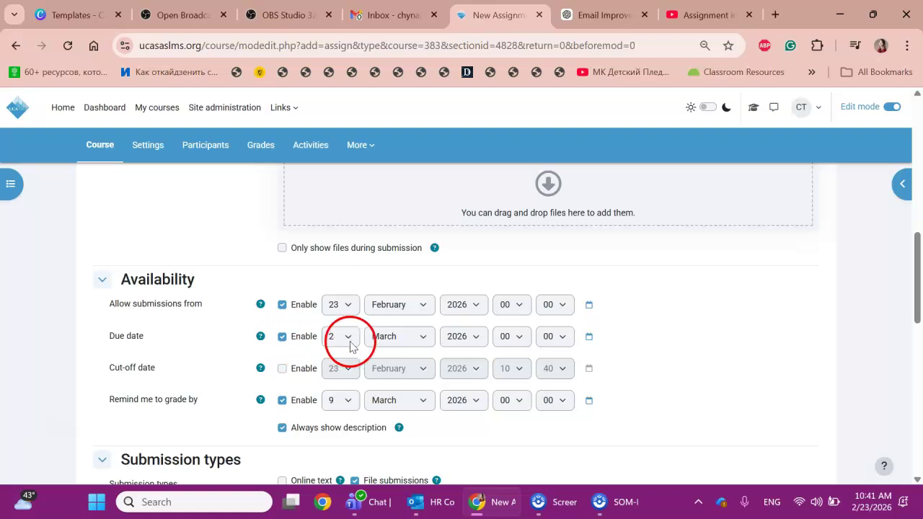
scroll(320, 362, "down", 1)
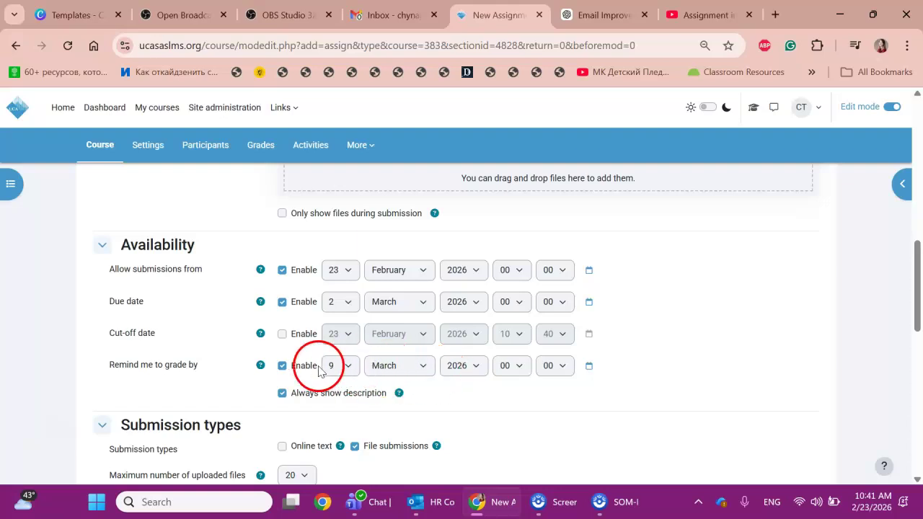
left_click(282, 366)
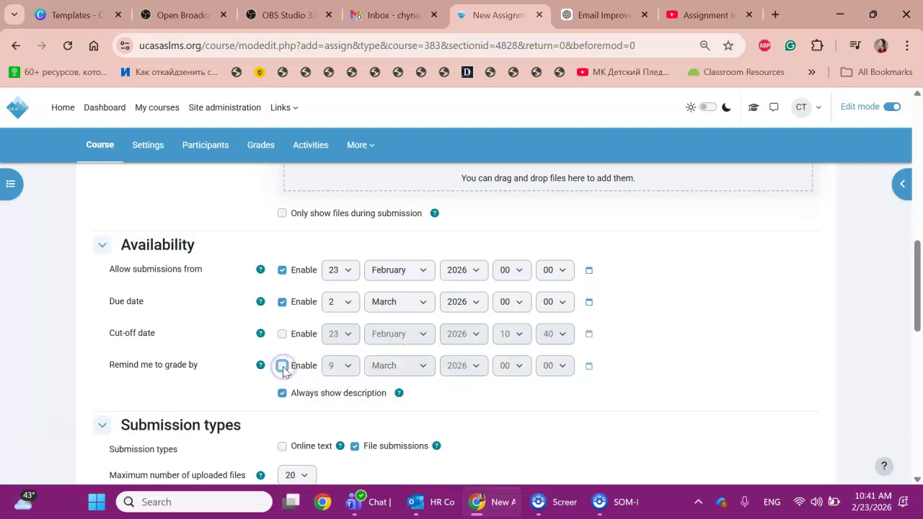
- Switch the submission type from file submissions to online text and enable a word limit of 200
scroll(432, 405, "down", 2)
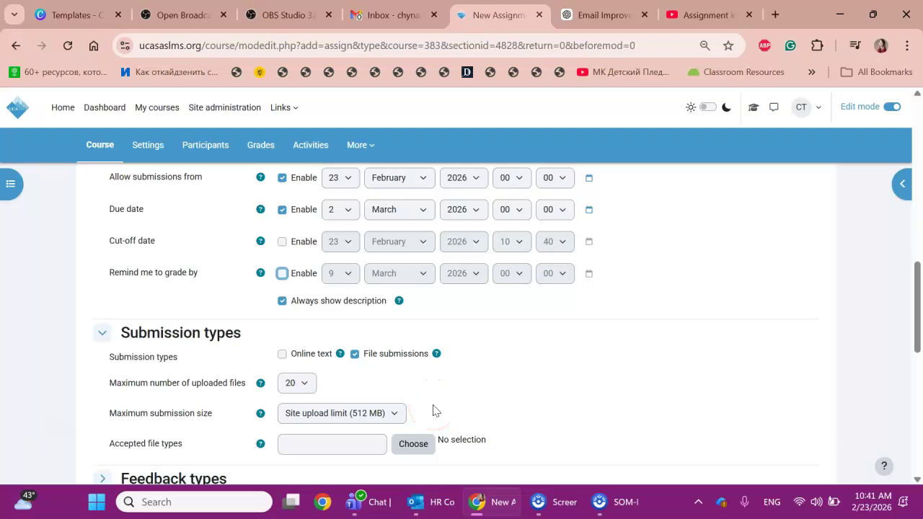
scroll(432, 411, "down", 1)
scroll(432, 410, "down", 1)
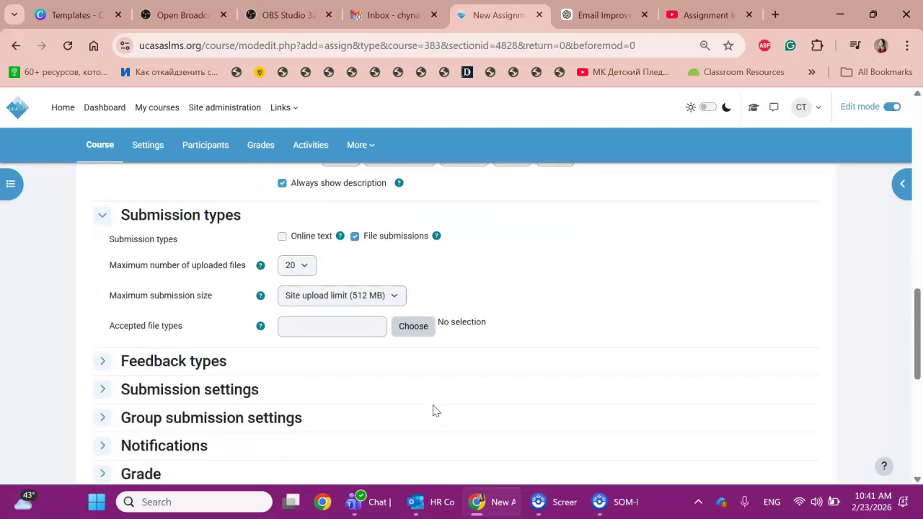
left_click(148, 215)
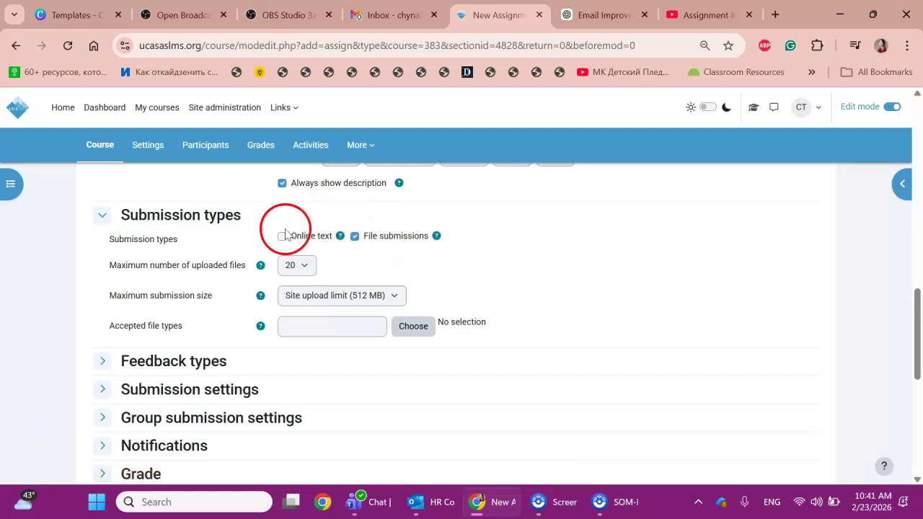
left_click(354, 235)
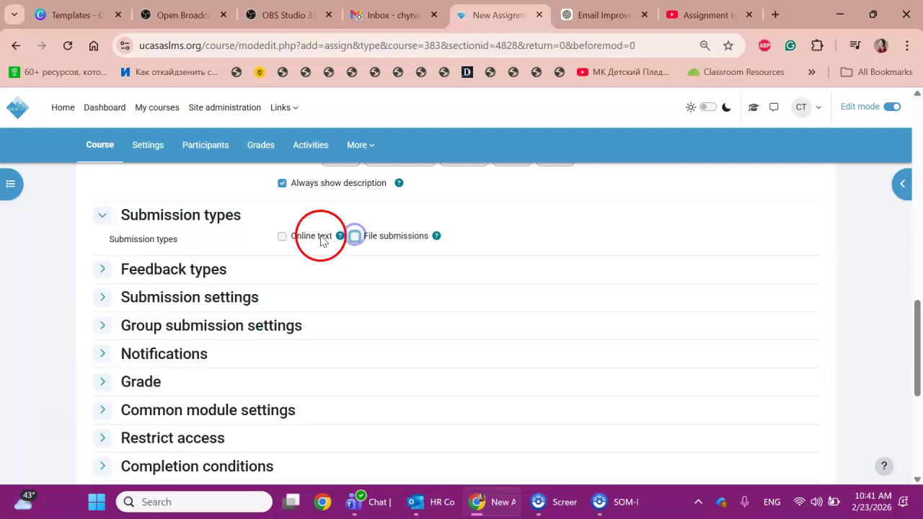
left_click(282, 236)
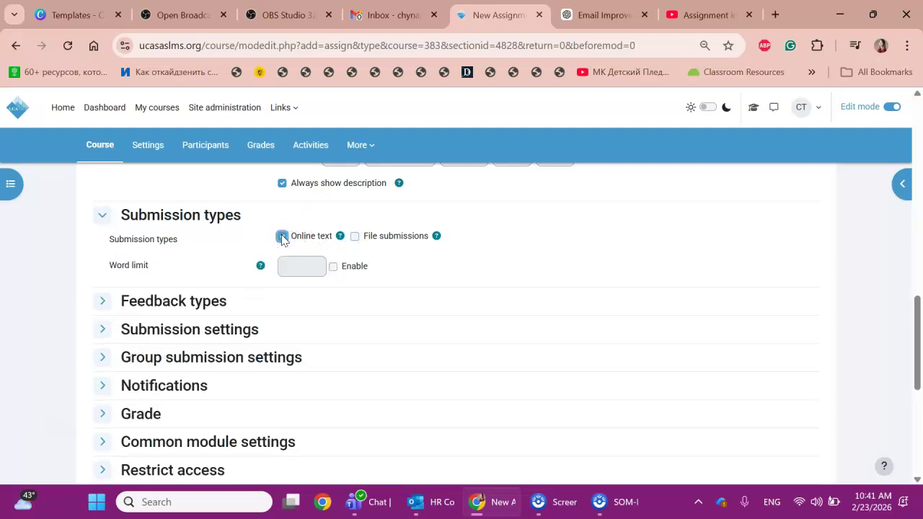
left_click(331, 267)
left_click(304, 267)
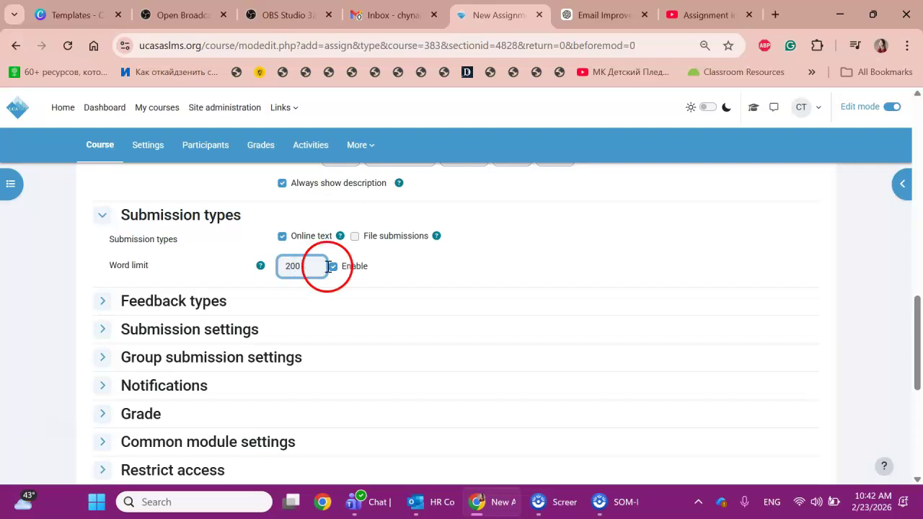
- Replace online text with file submissions and set the maximum number of uploaded files to 1, leaving the submission size at the site limit
left_click(282, 236)
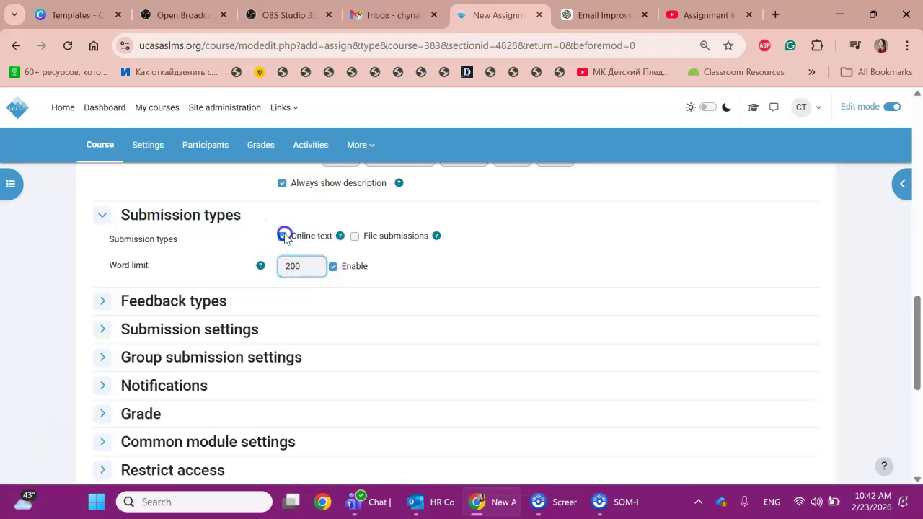
left_click(355, 237)
left_click(294, 265)
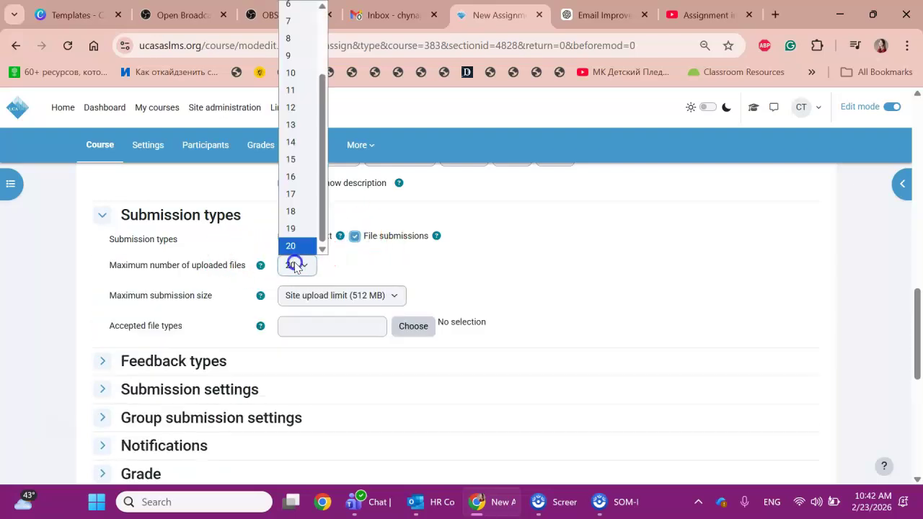
scroll(313, 192, "up", 2)
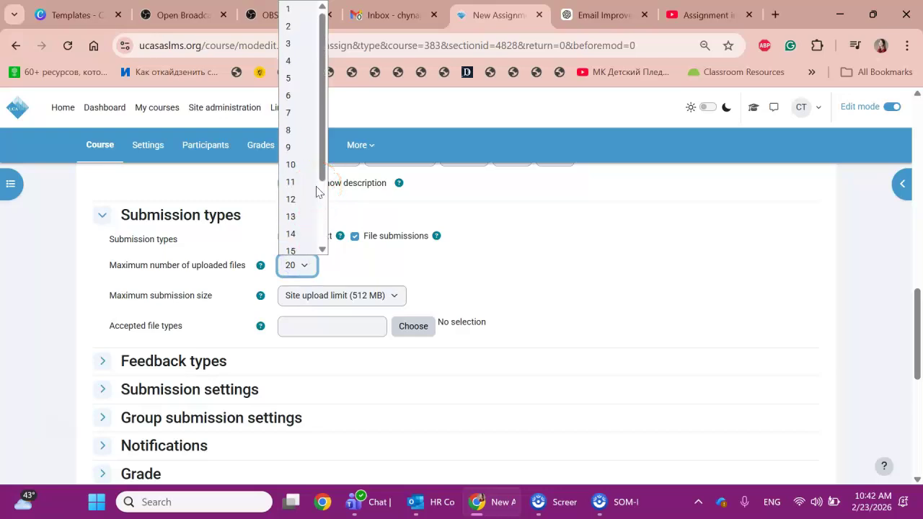
left_click(311, 15)
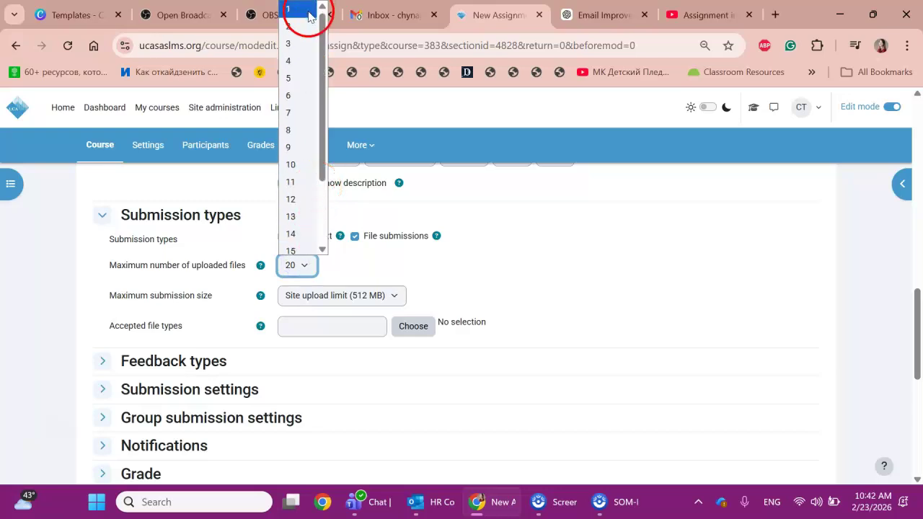
left_click(387, 297)
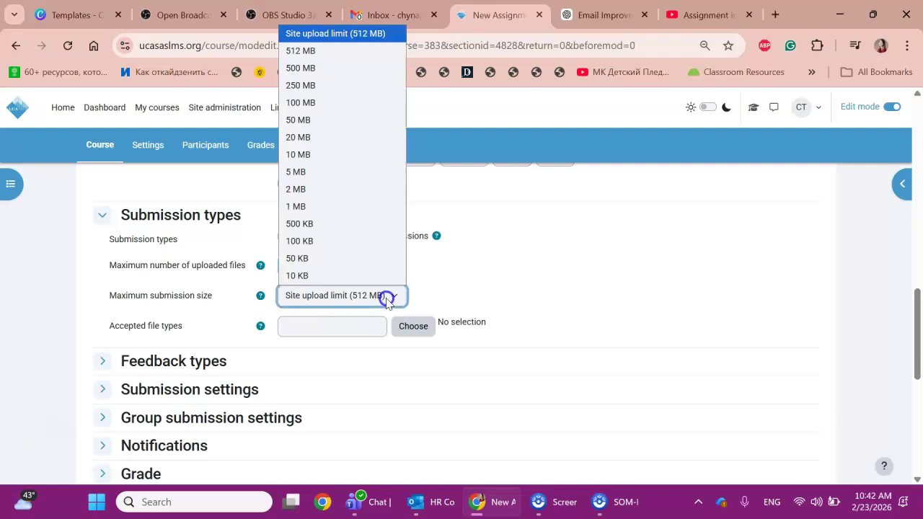
left_click(387, 301)
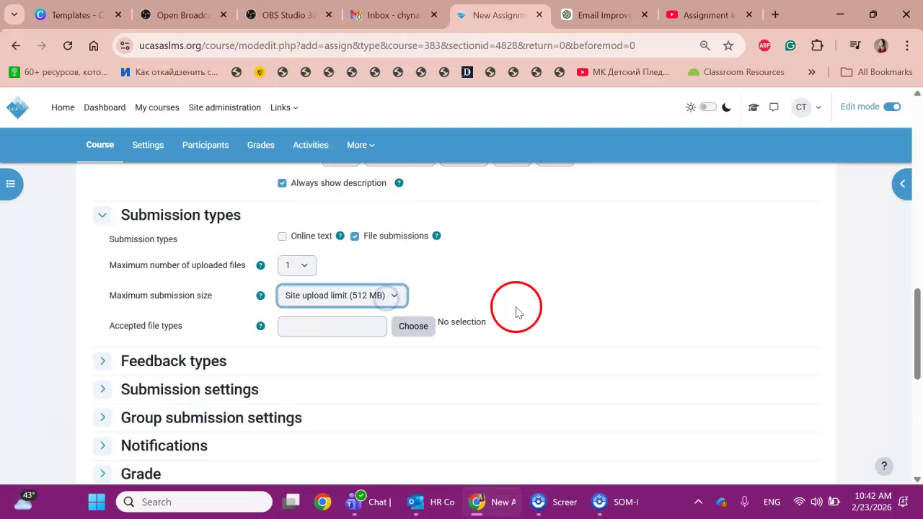
- Look through the list of accepted file types for submissions and close it without selecting any
scroll(515, 309, "down", 1)
left_click(418, 278)
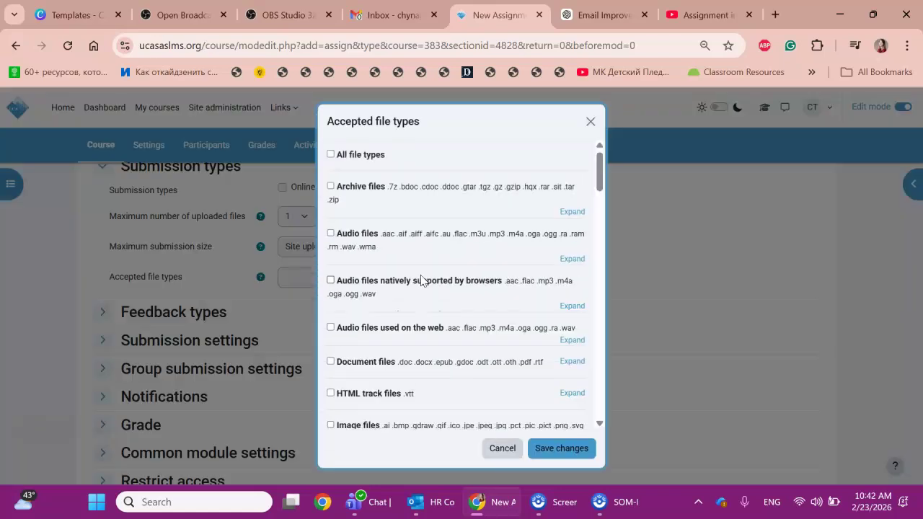
scroll(422, 281, "down", 6)
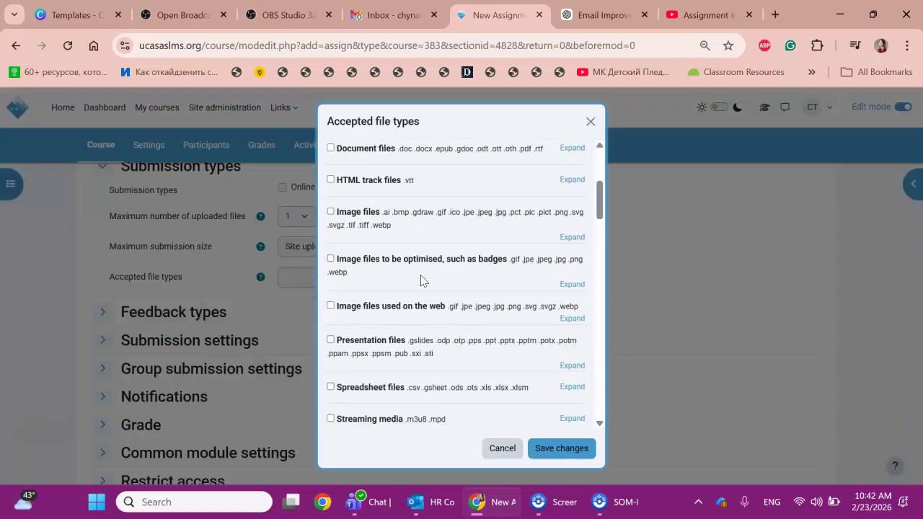
scroll(423, 281, "up", 5)
scroll(422, 281, "up", 2)
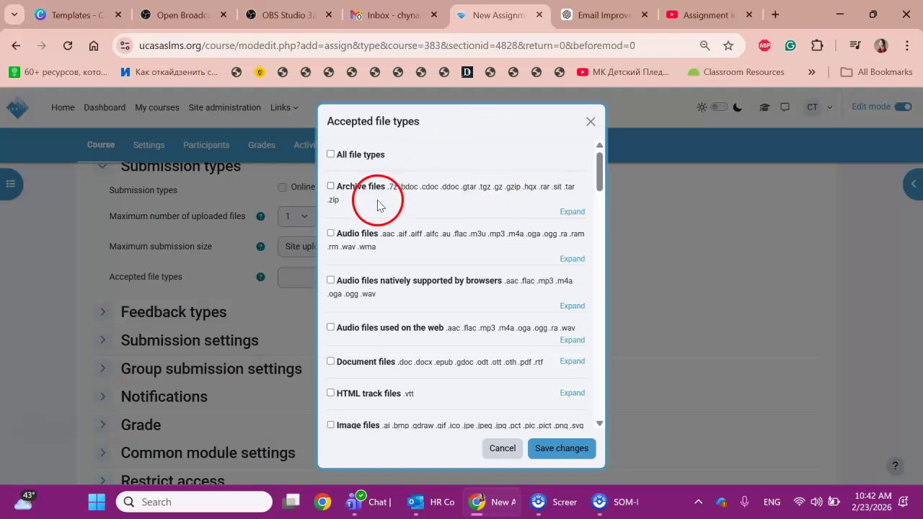
scroll(383, 310, "down", 3)
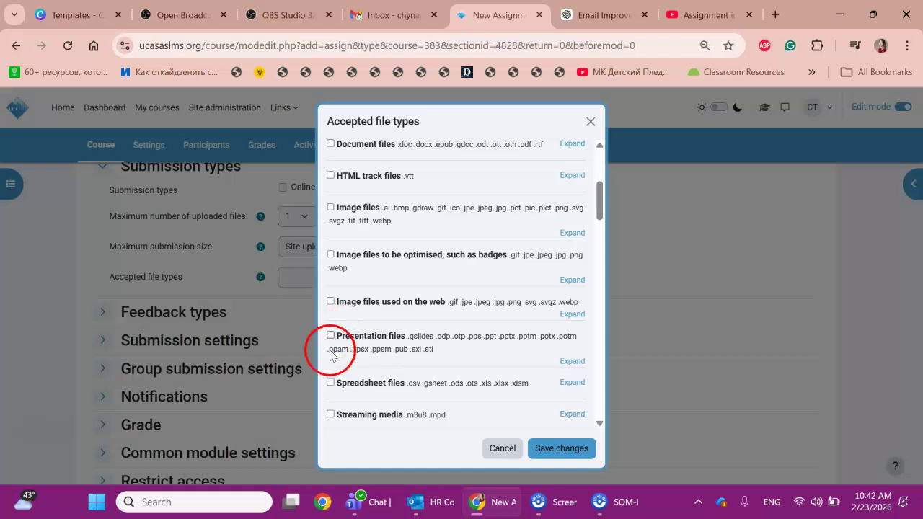
left_click(590, 122)
- Review the options in the Feedback types section and collapse it again
scroll(446, 370, "down", 1)
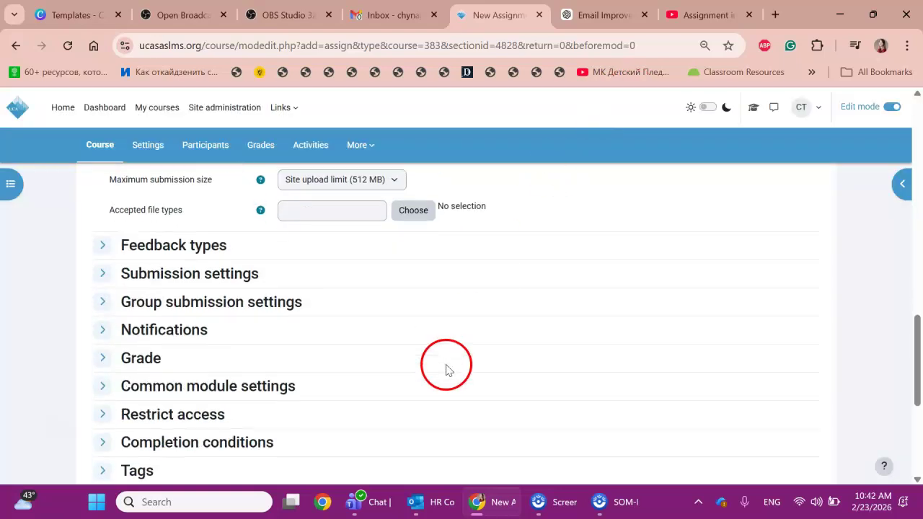
left_click(103, 245)
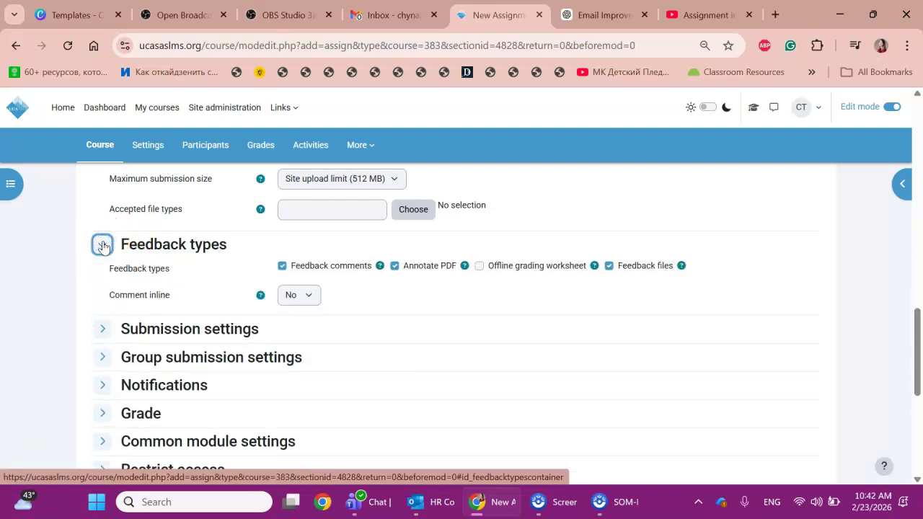
left_click(103, 246)
left_click(99, 245)
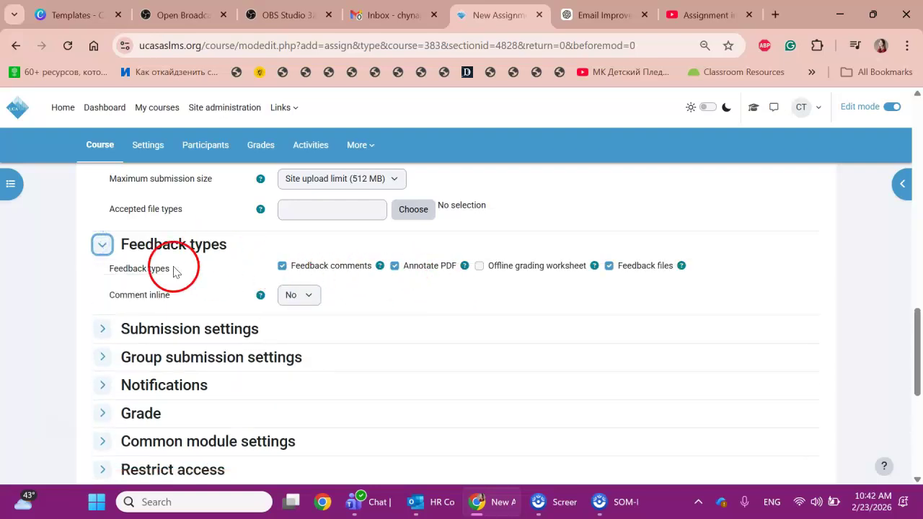
left_click(100, 247)
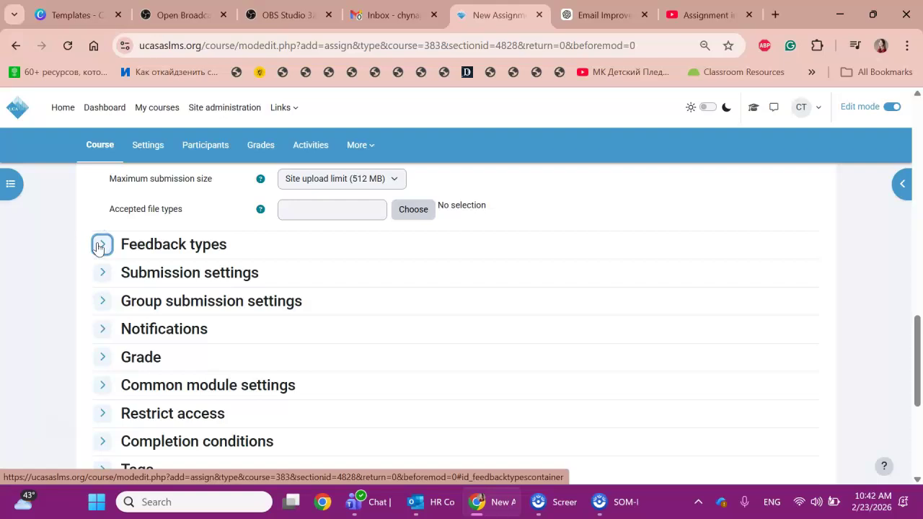
- Review the options in the Submission settings section and collapse it again
scroll(100, 246, "down", 1)
left_click(99, 247)
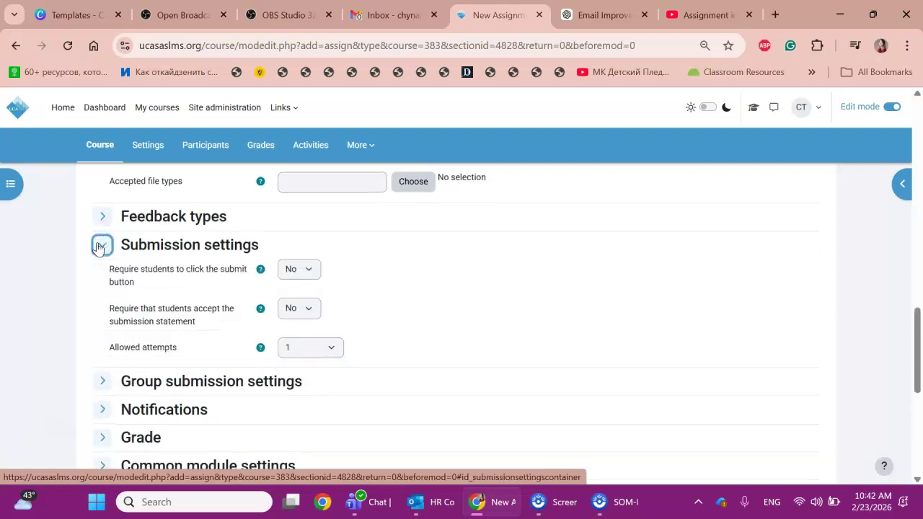
left_click(100, 246)
scroll(100, 247, "down", 1)
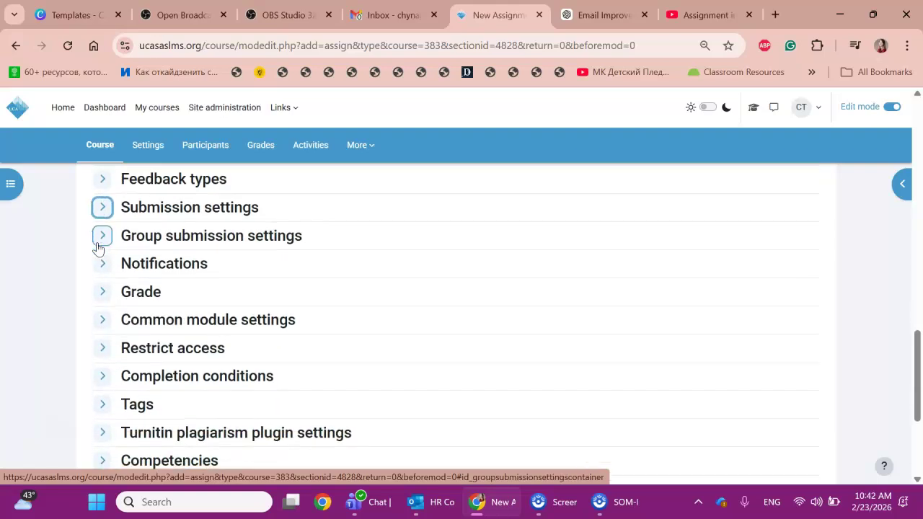
- Set students to submit in groups to Yes to view the group submission options, and switch it back to No
left_click(103, 233)
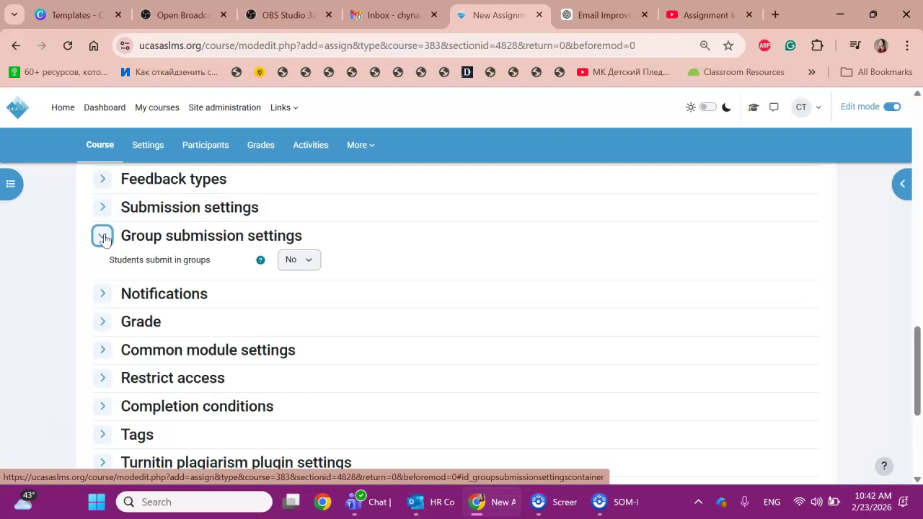
left_click(303, 260)
left_click(306, 296)
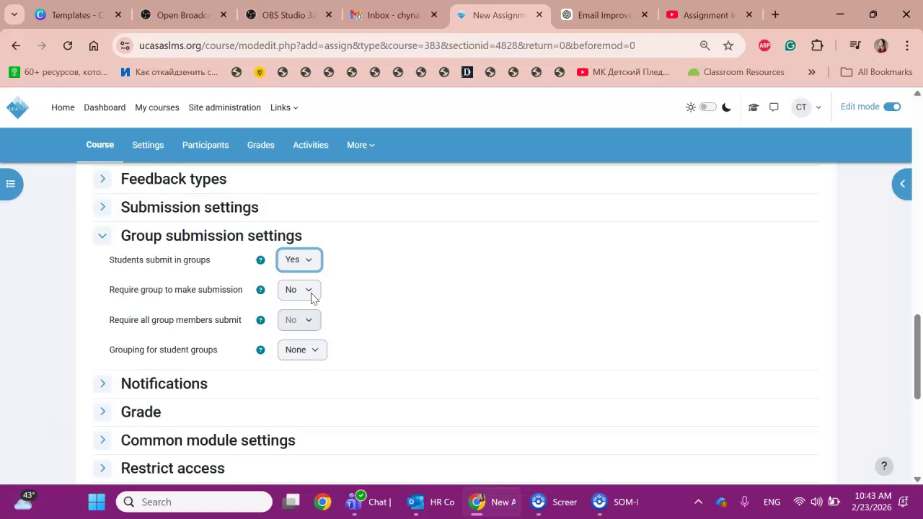
left_click(306, 260)
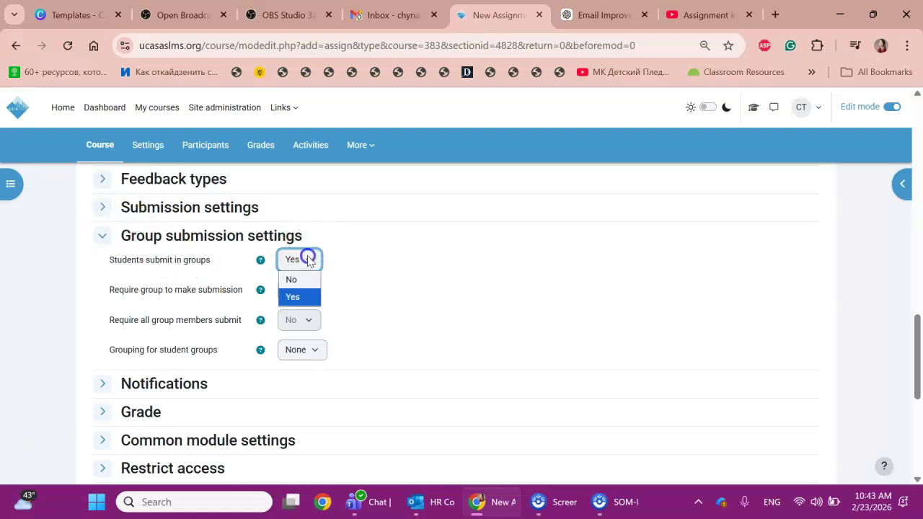
left_click(299, 280)
- Review the Grade section, including the grade type, maximum grade and grading method, and collapse it again
scroll(212, 314, "down", 1)
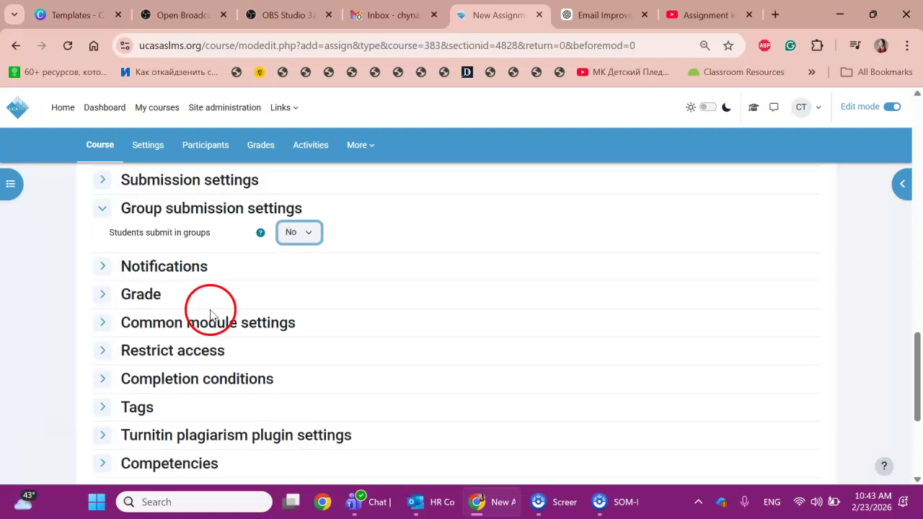
left_click(102, 281)
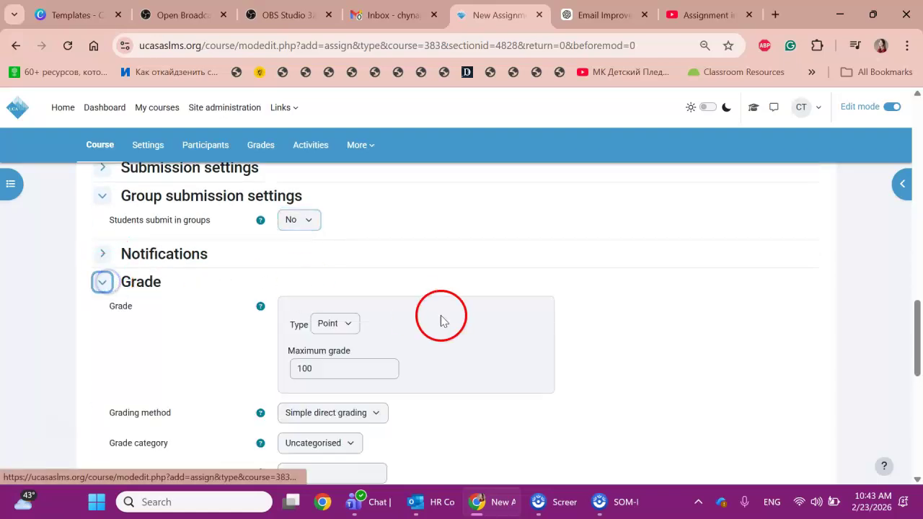
scroll(465, 333, "down", 2)
scroll(465, 333, "down", 1)
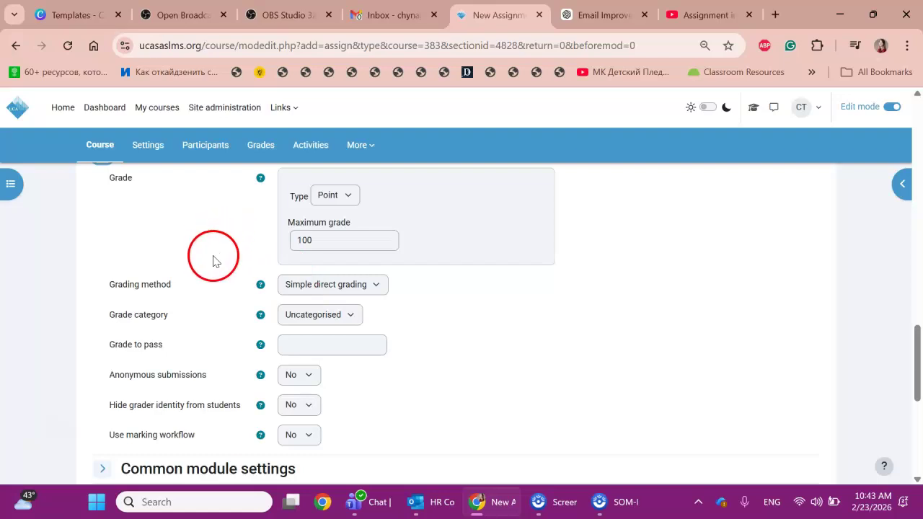
left_click(323, 245)
scroll(325, 243, "up", 1)
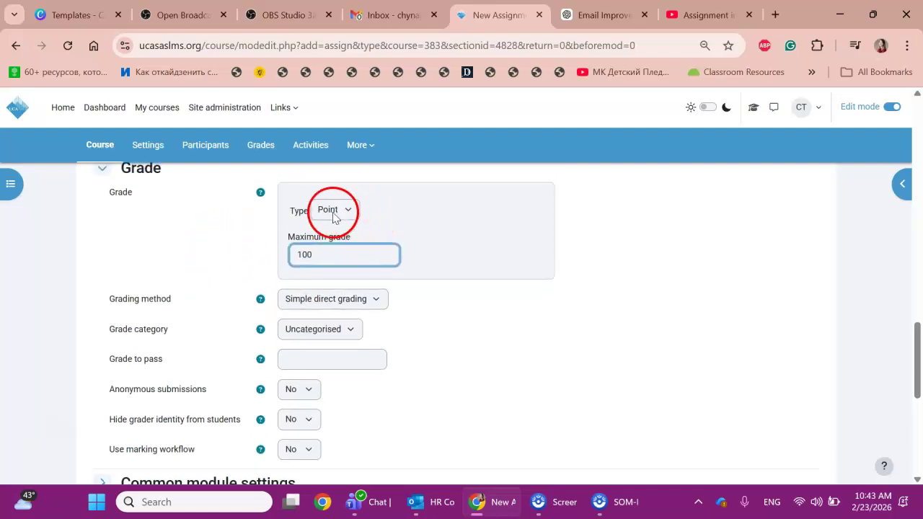
left_click(102, 168)
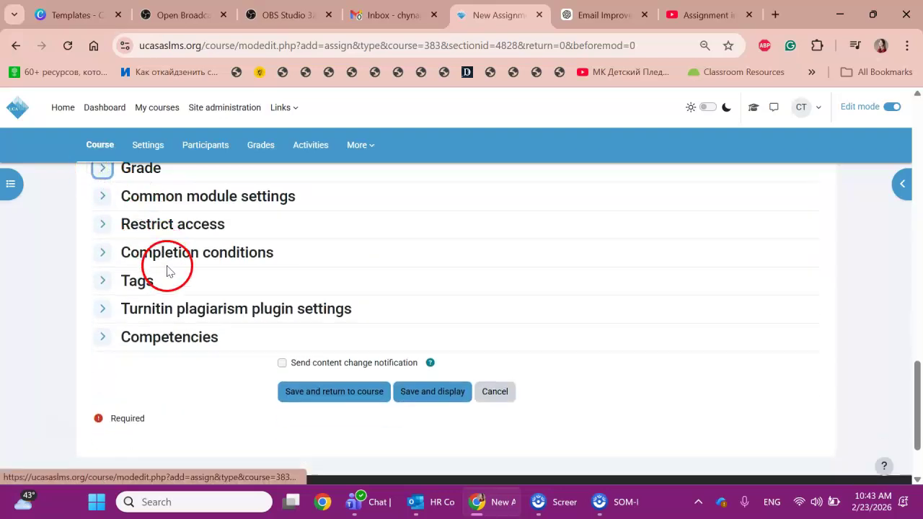
- Check the Turnitin plagiarism plugin settings, collapse them and look back over the remaining settings sections
left_click(103, 308)
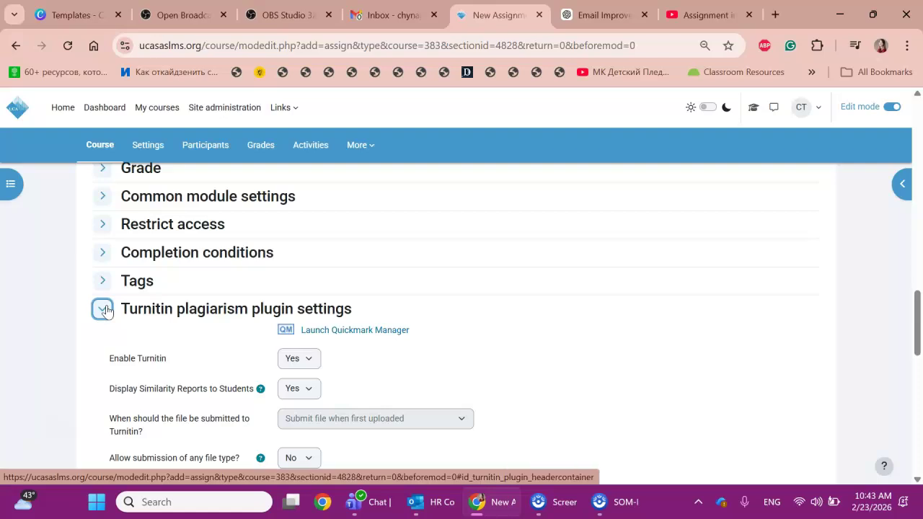
left_click(103, 308)
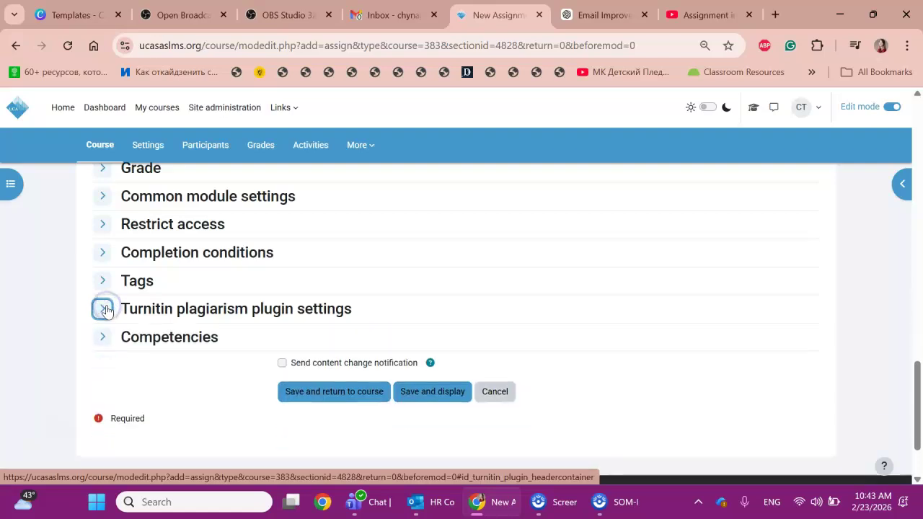
scroll(106, 310, "up", 1)
scroll(106, 310, "up", 2)
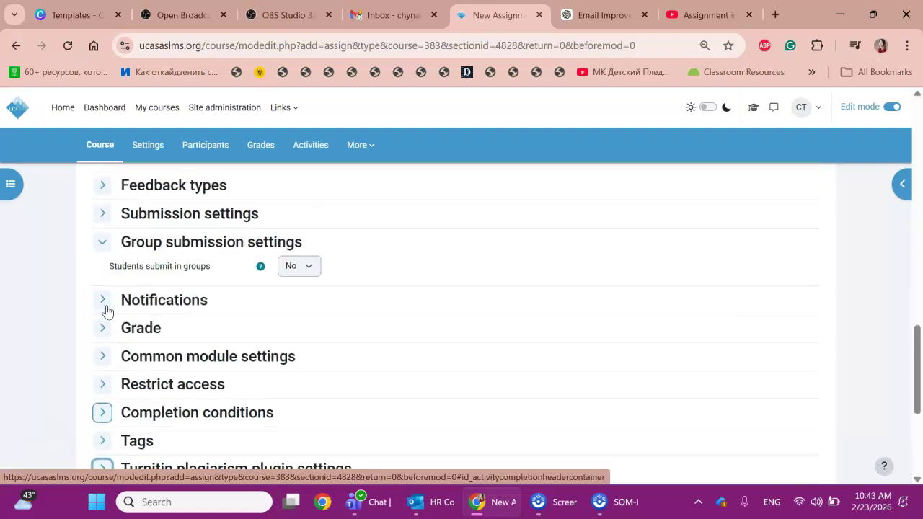
- Save the new assignment, display it and view its grading summary
scroll(106, 308, "down", 5)
left_click(431, 295)
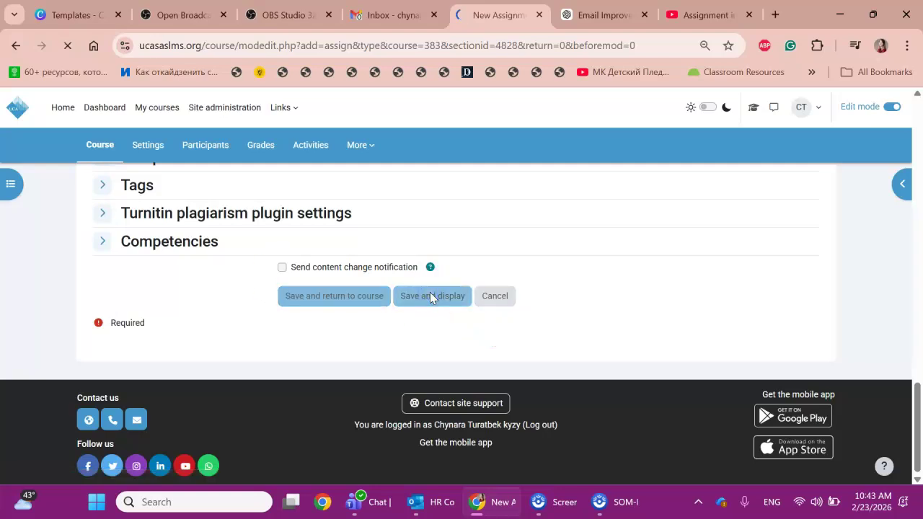
scroll(430, 298, "down", 2)
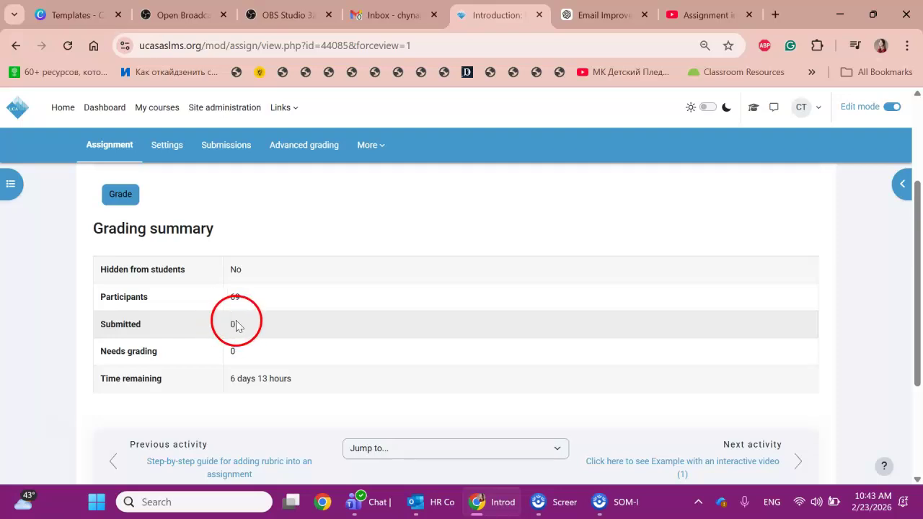
- Open the assignment's grader and examine the grade entry, feedback comments and feedback files areas for a student
scroll(318, 311, "up", 1)
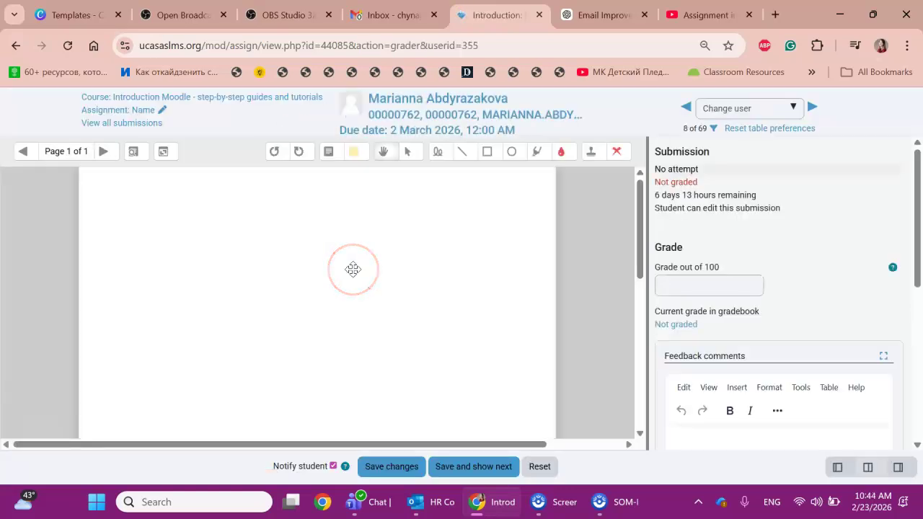
scroll(353, 269, "down", 5)
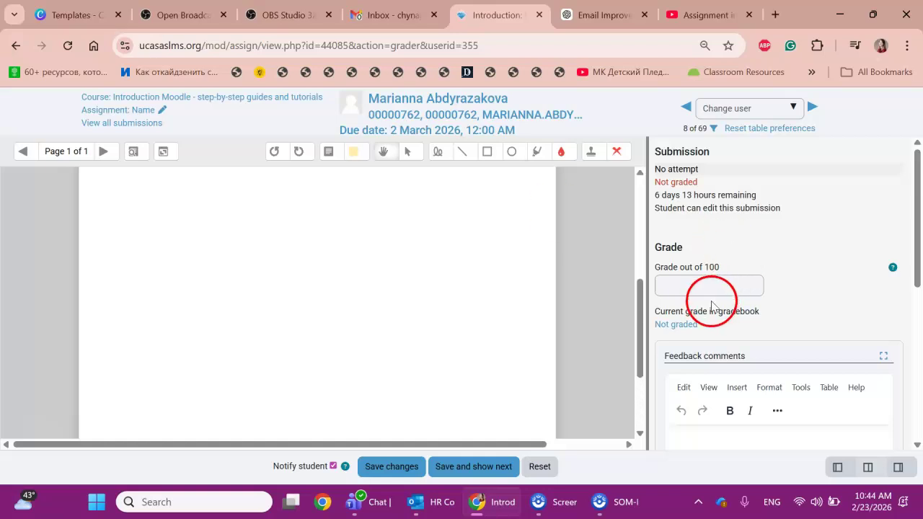
left_click(694, 287)
scroll(795, 310, "down", 2)
left_click(795, 310)
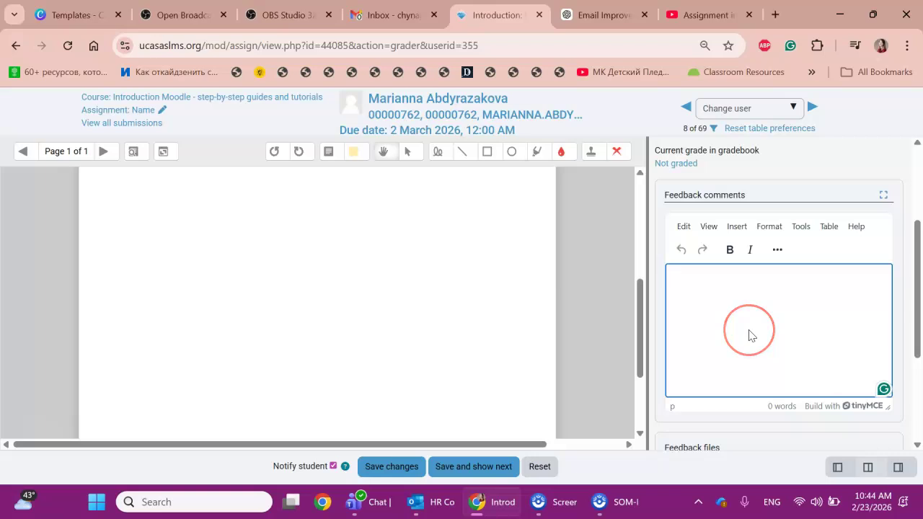
scroll(748, 335, "down", 3)
scroll(749, 335, "up", 2)
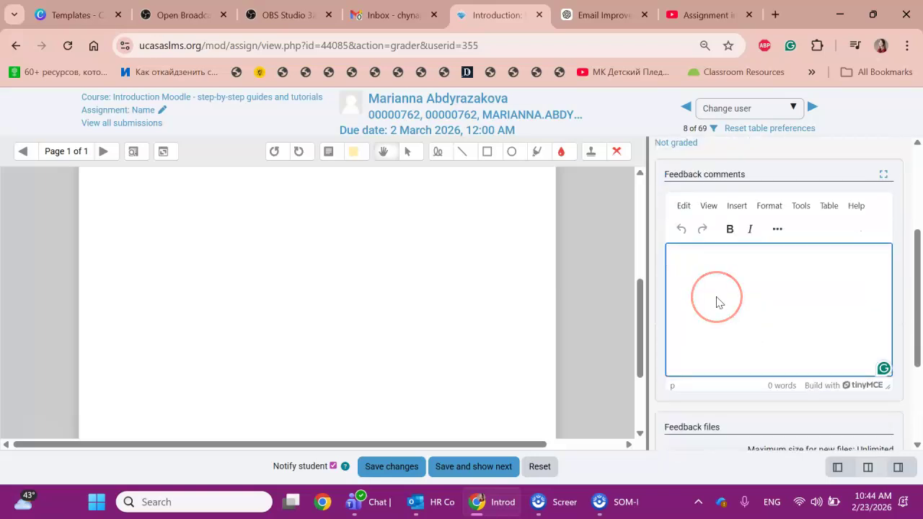
scroll(717, 302, "down", 2)
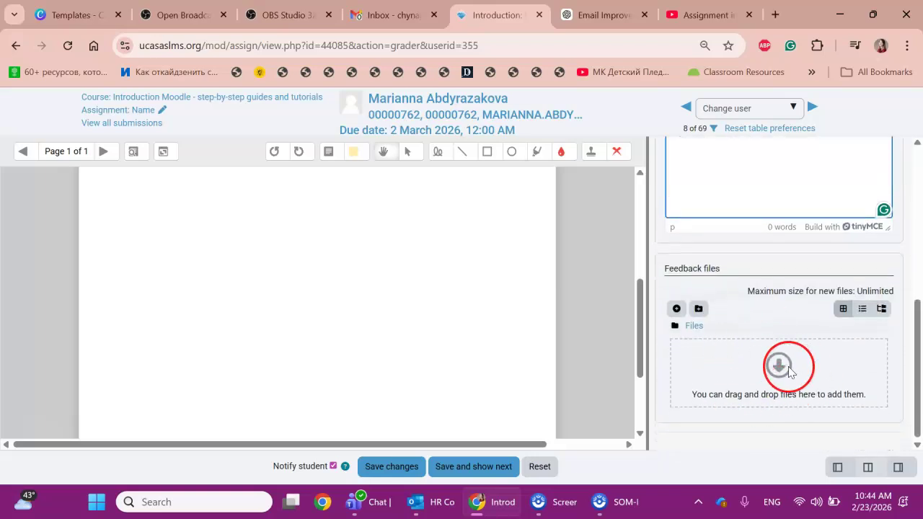